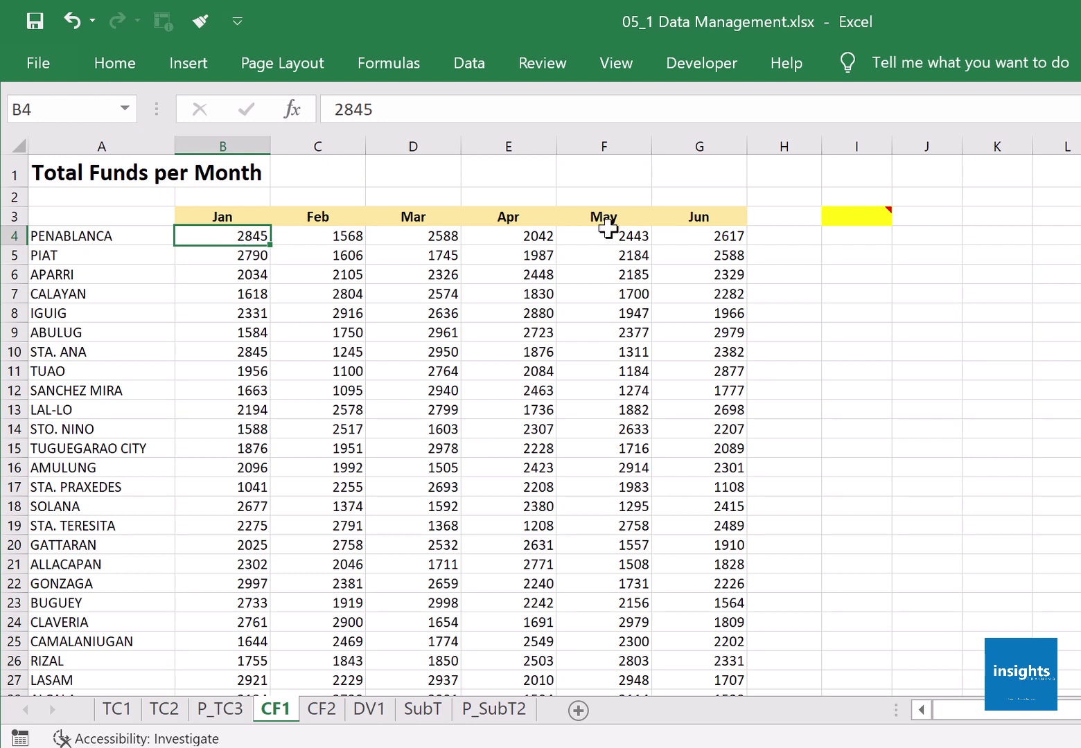
- Begin selecting the monthly fund figures by dragging from cell B4 across columns B to G
mouse_move(844, 212)
left_click(335, 355)
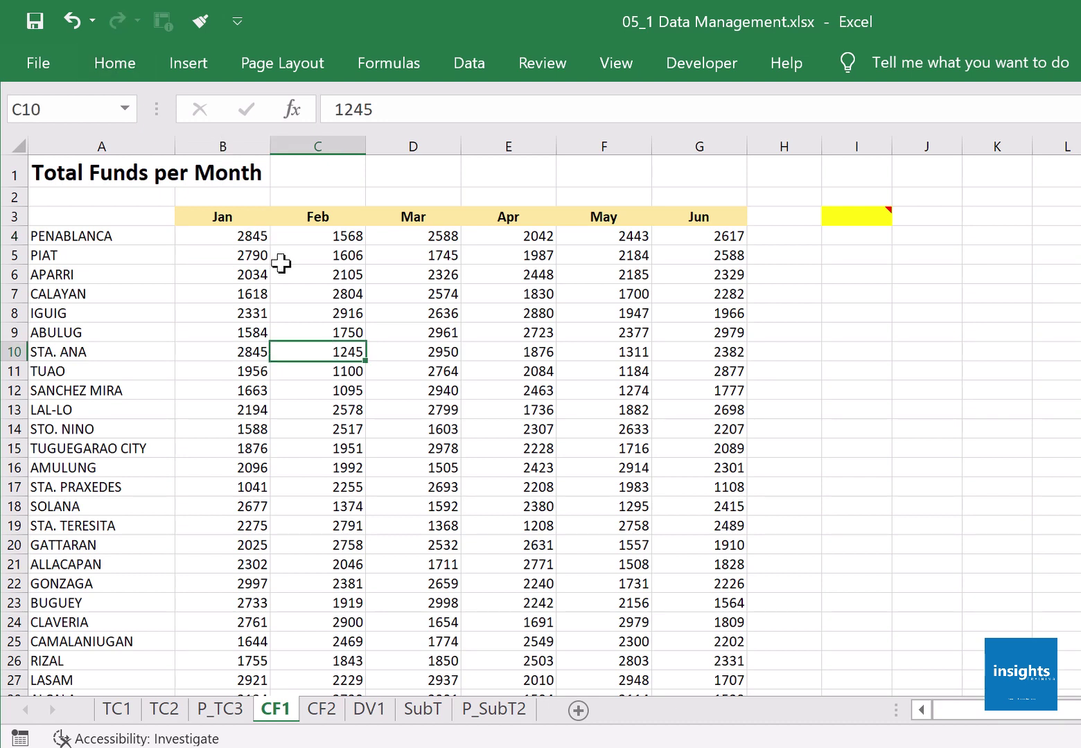
left_click_drag(242, 234, 704, 620)
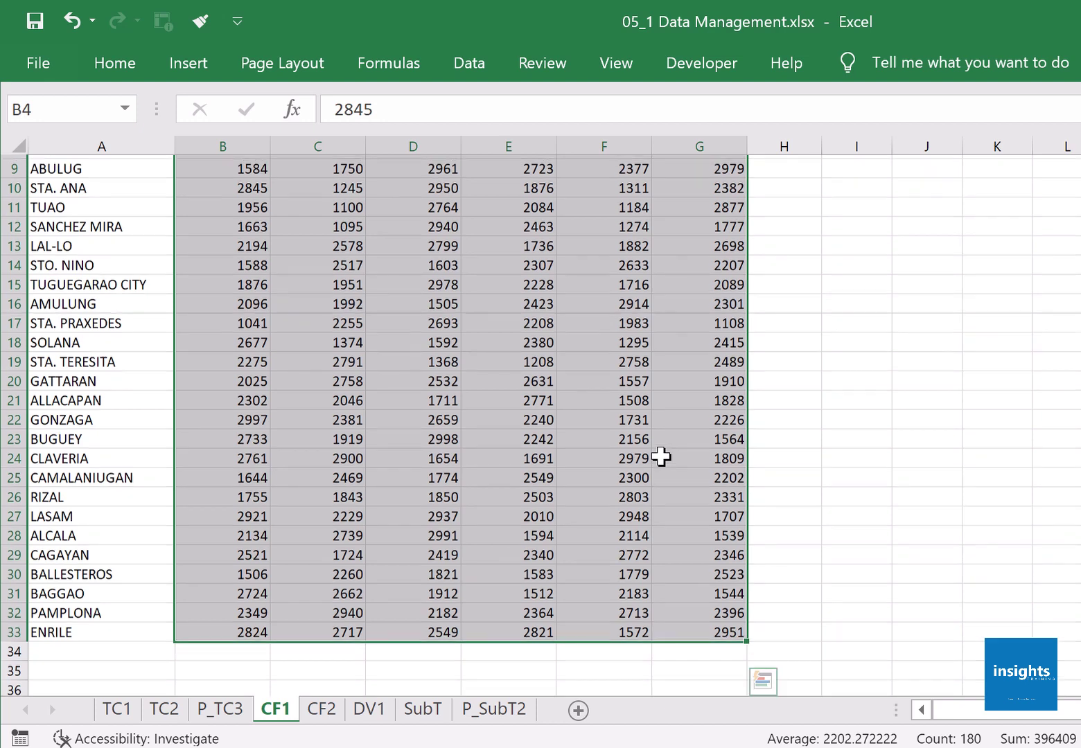
- With B4:G33 selected, bring up Conditional Formatting's Highlight Cells Rules menu on the Home tab
scroll(661, 456, "up", 2)
left_click(115, 63)
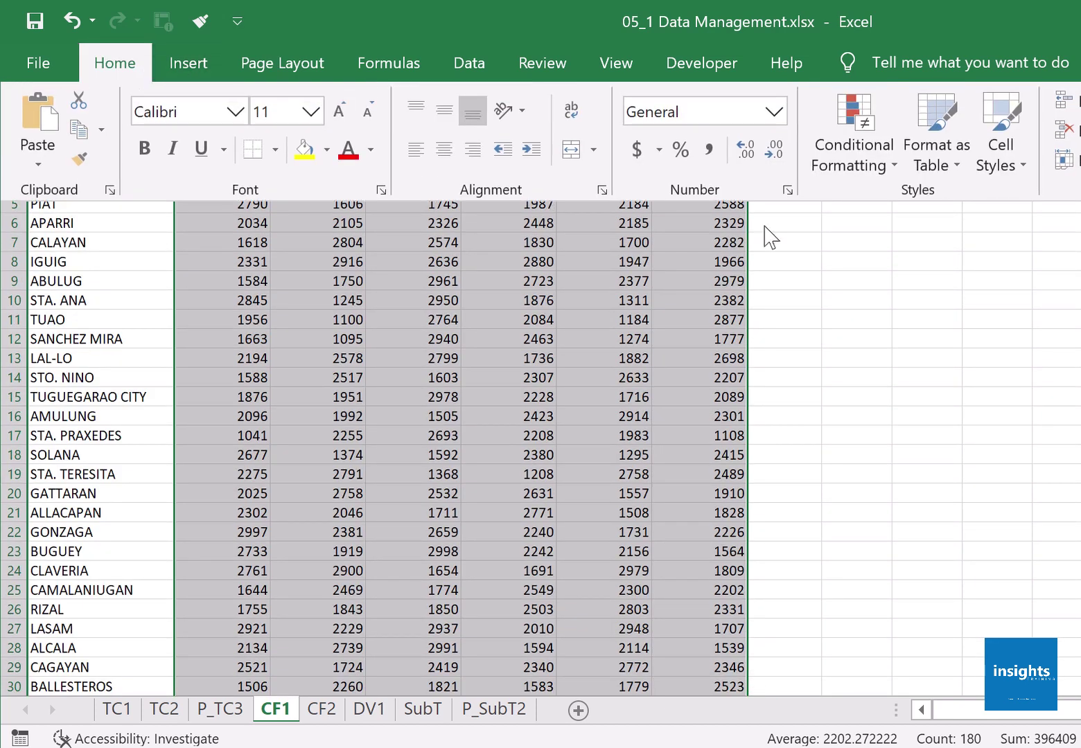
left_click(871, 155)
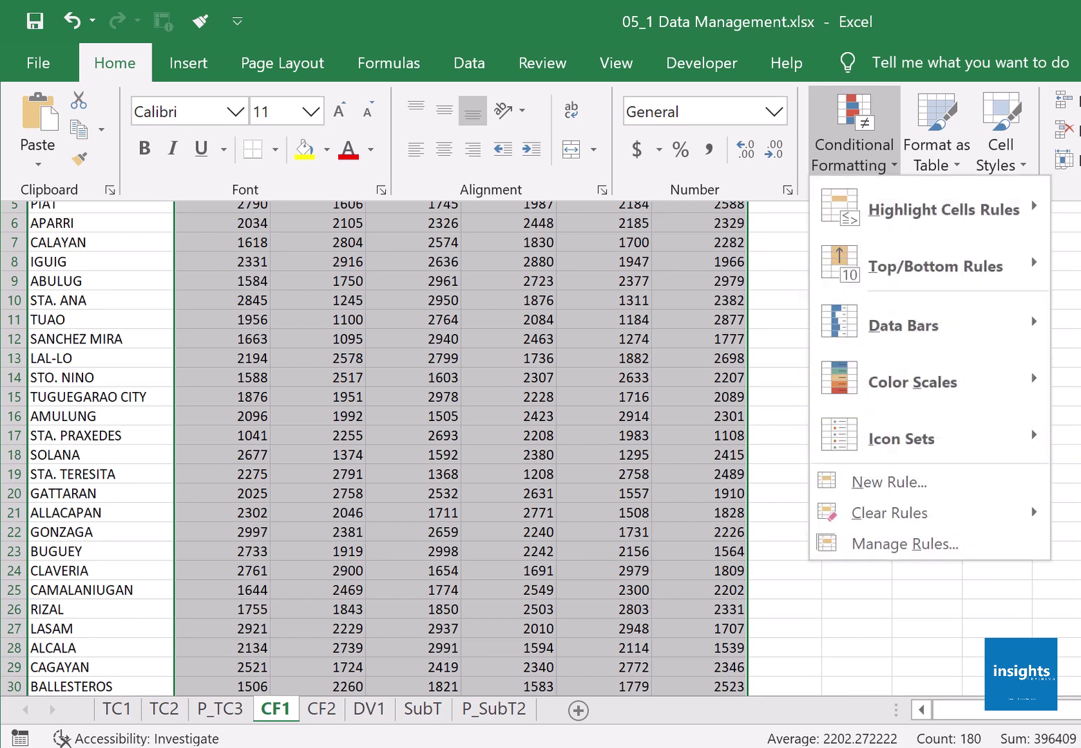
key("Escape")
key("Escape")
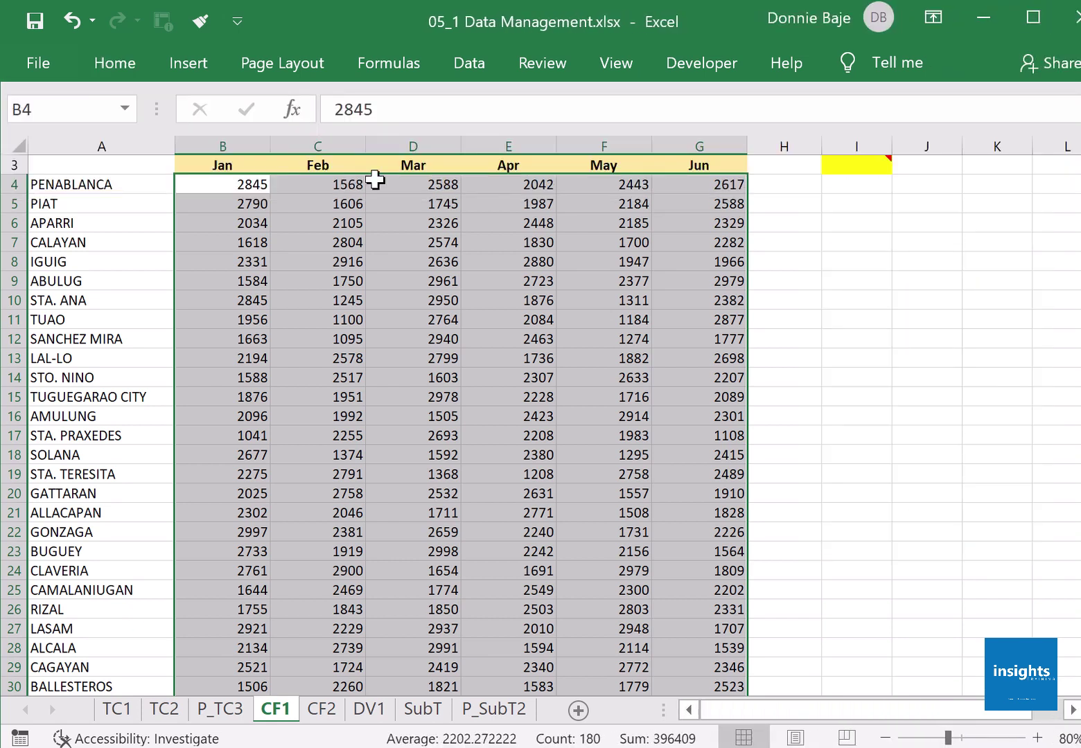
left_click(135, 73)
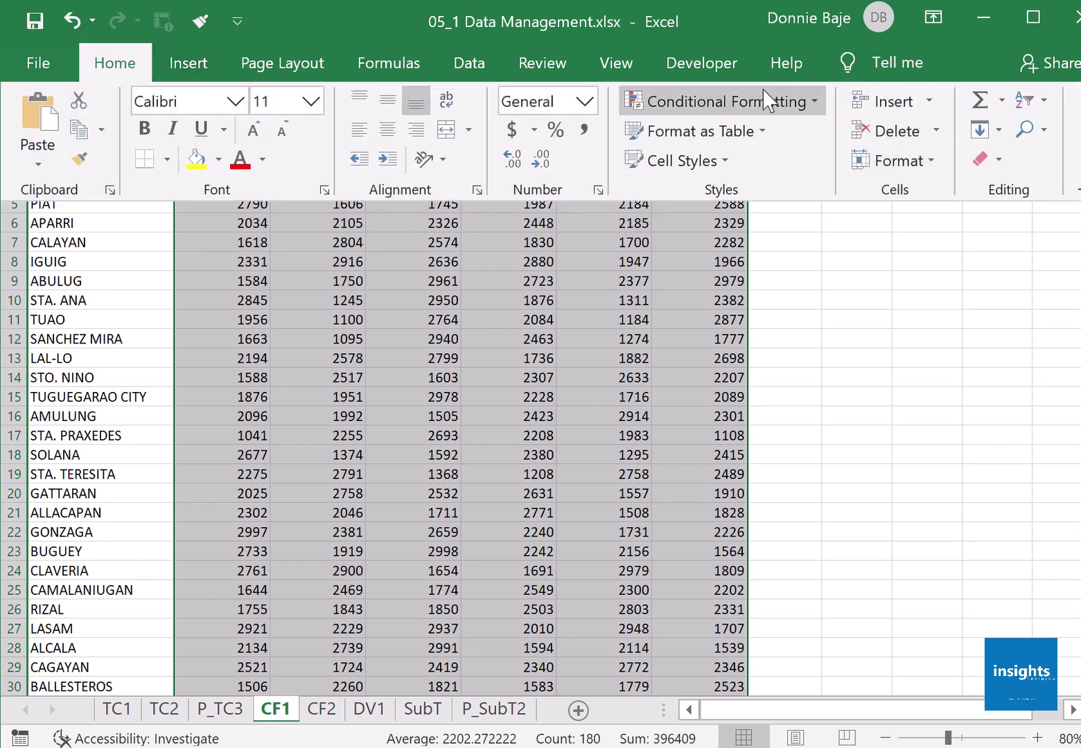
left_click(785, 102)
mouse_move(786, 164)
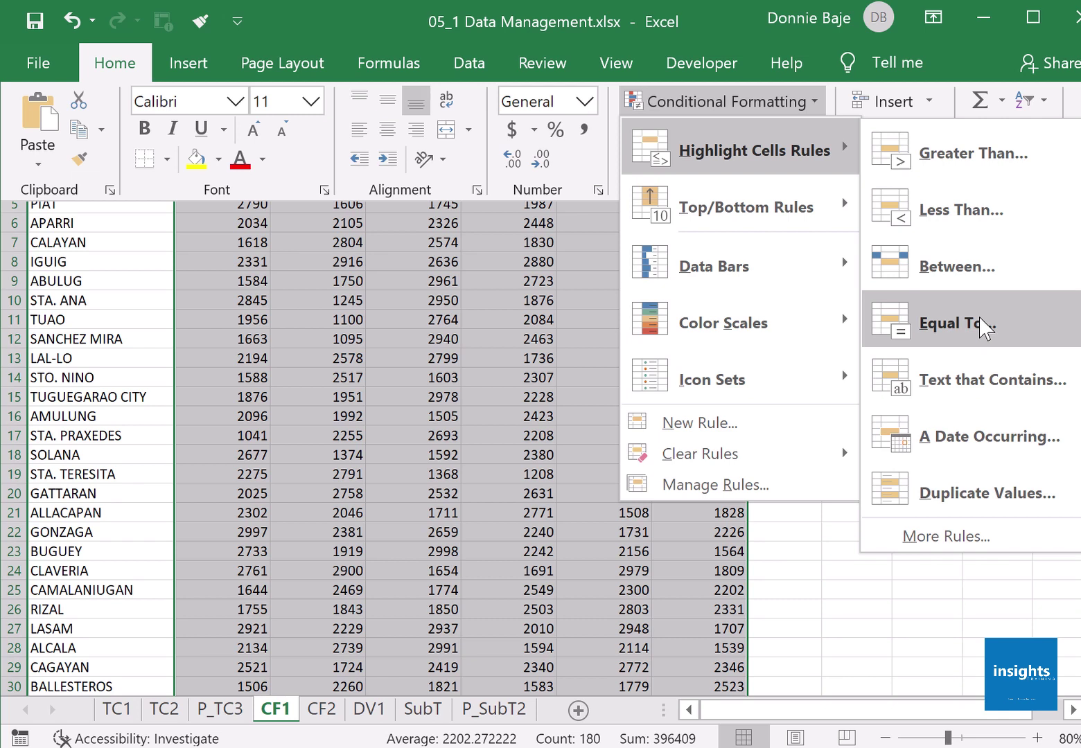
- Open a Less Than highlight rule for the selected values and move its dialog lower over the sheet
left_click(501, 309)
scroll(931, 324, "up", 1)
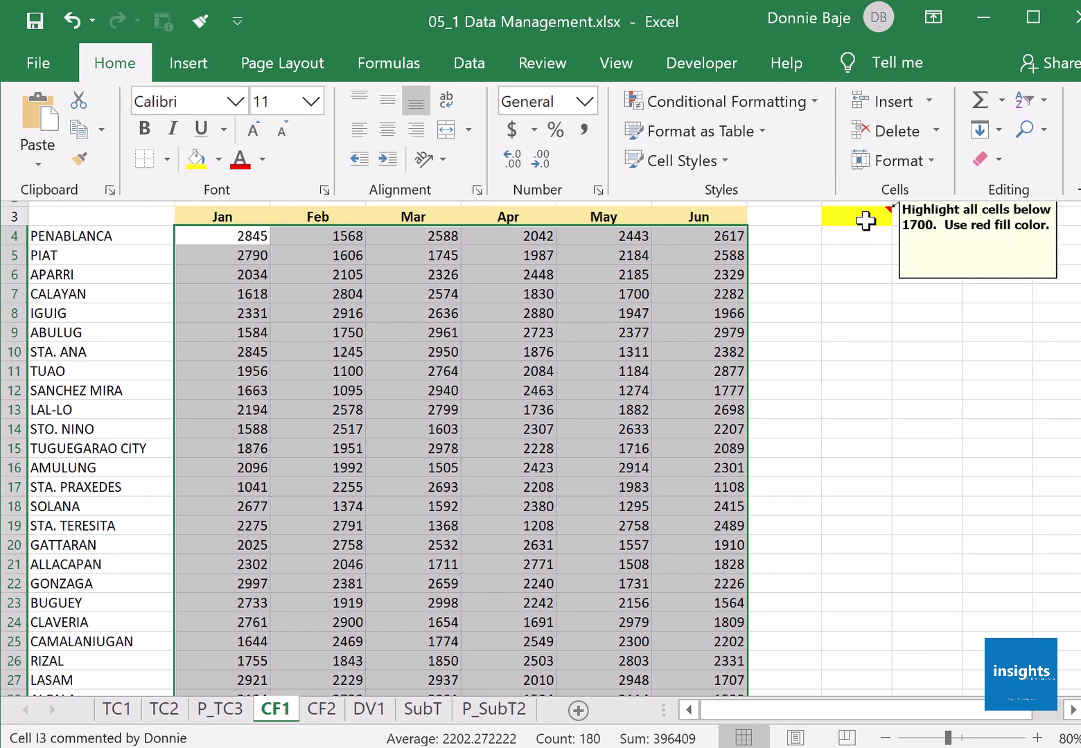
left_click(745, 103)
mouse_move(745, 145)
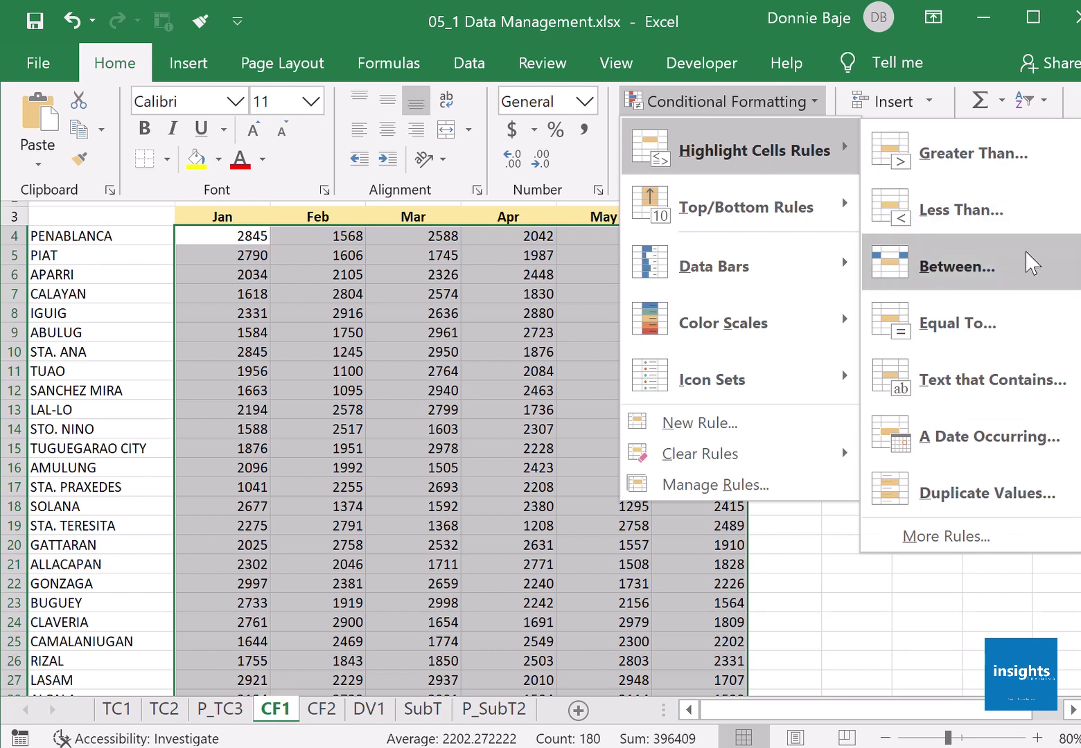
left_click(974, 216)
left_click_drag(740, 377, 598, 303)
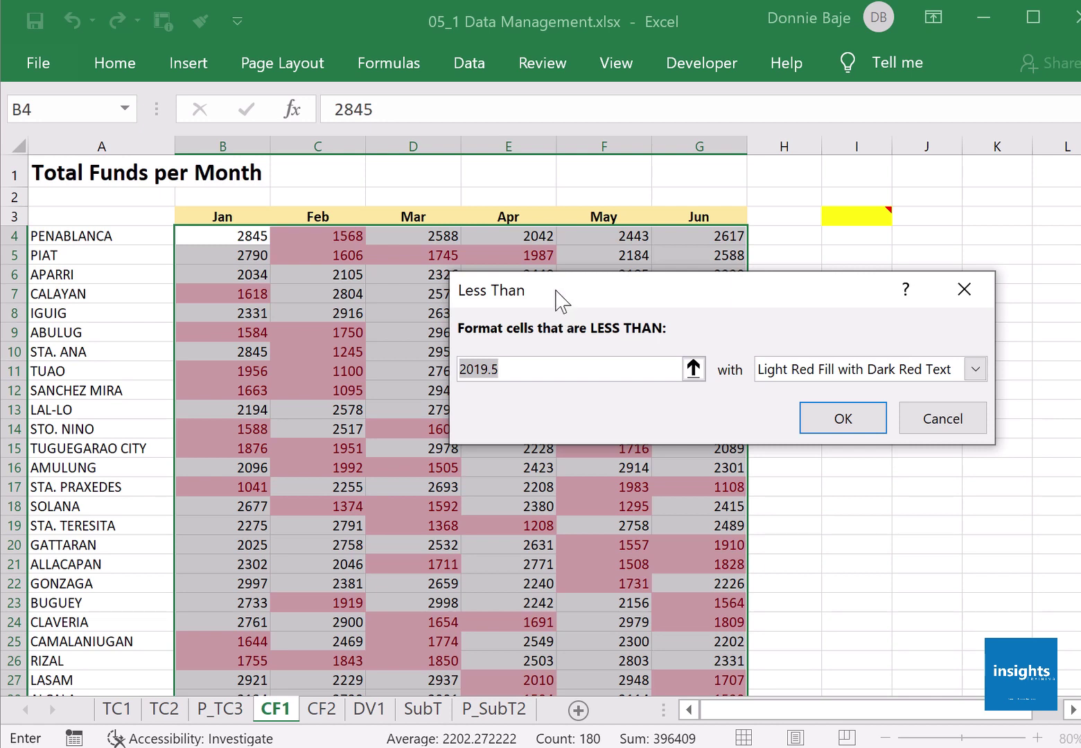
left_click_drag(560, 299, 518, 348)
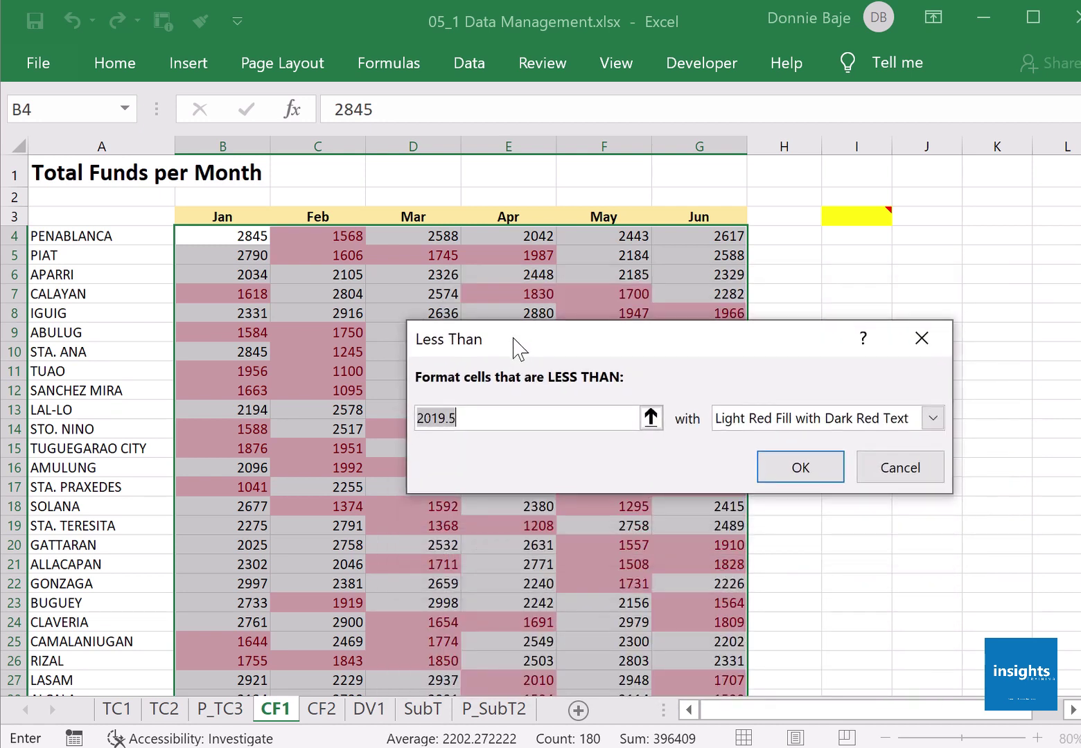
- Highlight values below 1700 with Light Red Fill with Dark Red Text
type("1")
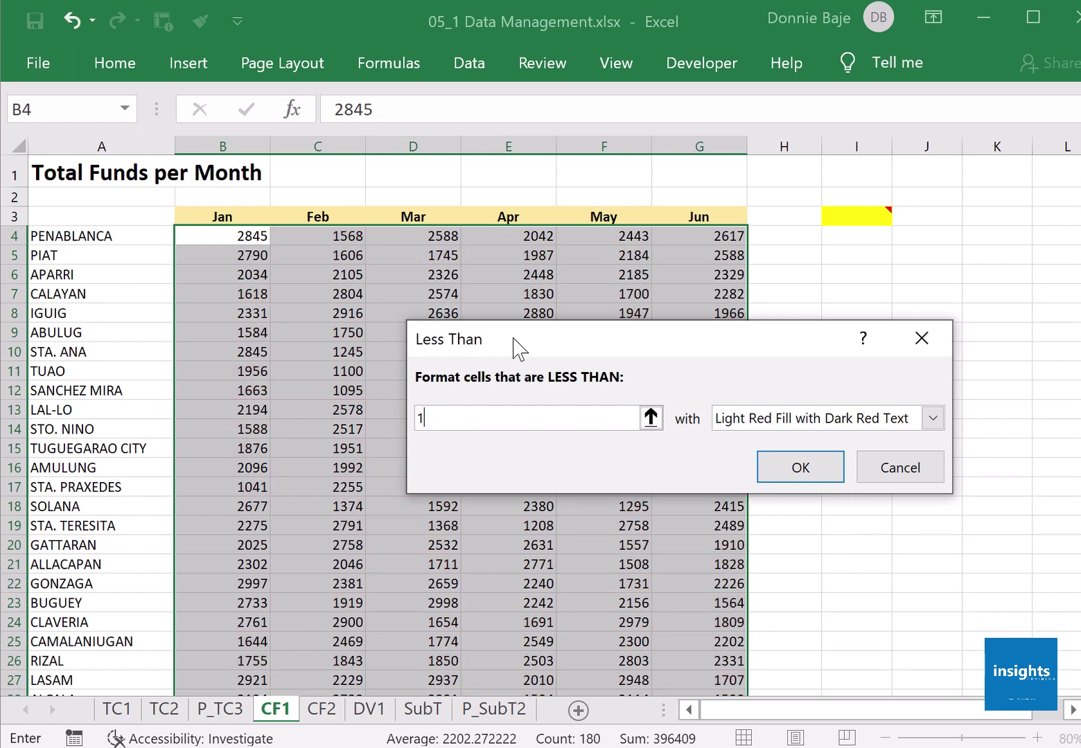
type("700")
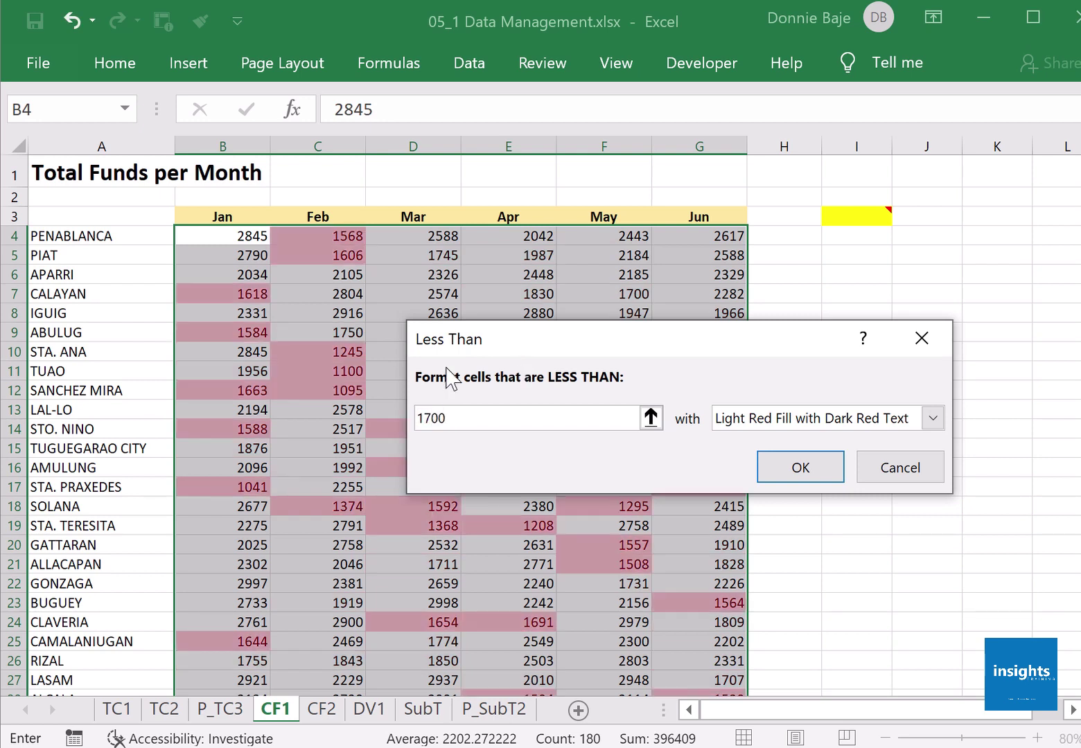
left_click(748, 419)
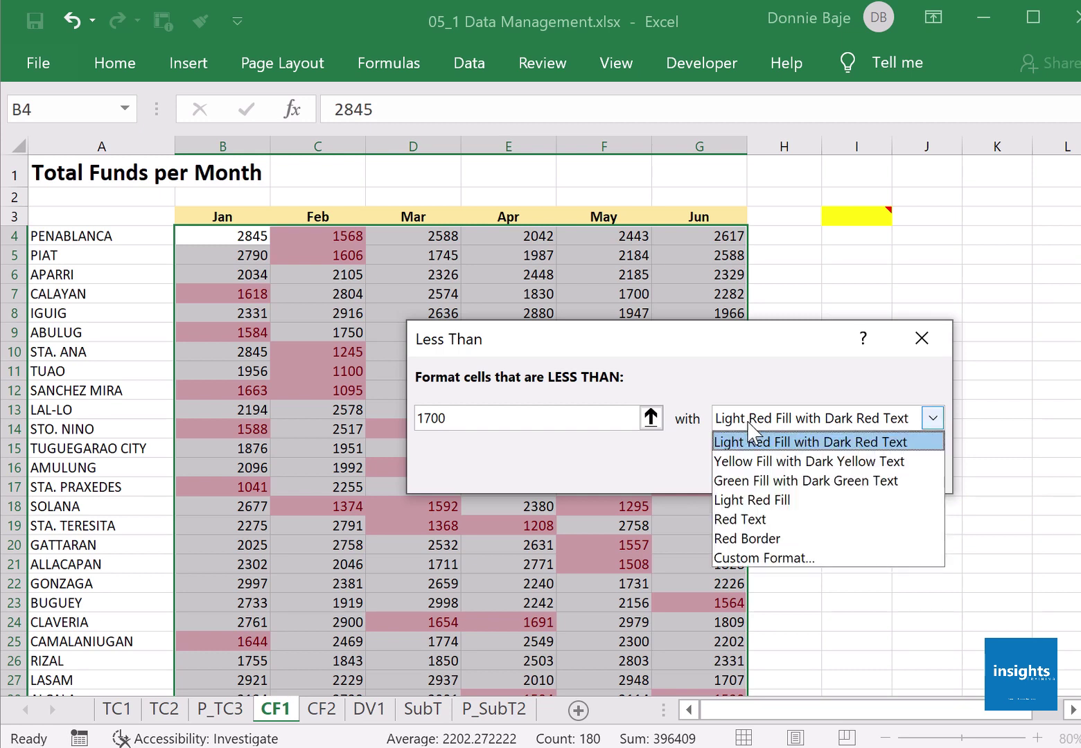
left_click(755, 460)
left_click(735, 426)
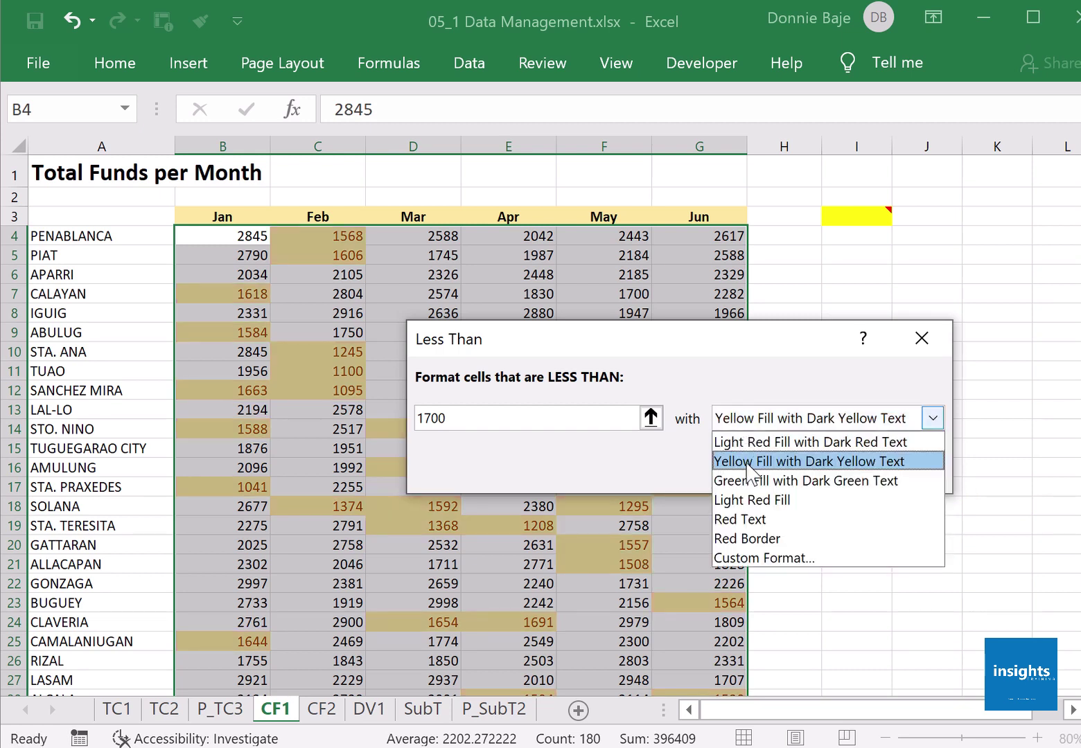
left_click(751, 478)
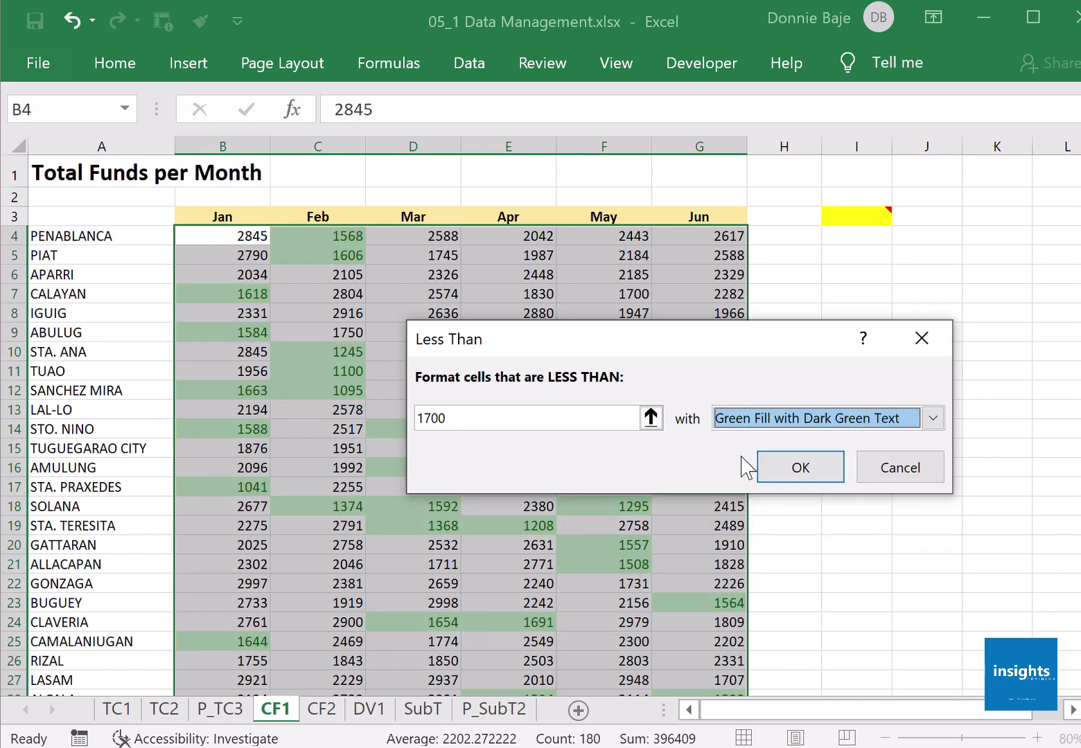
left_click(737, 423)
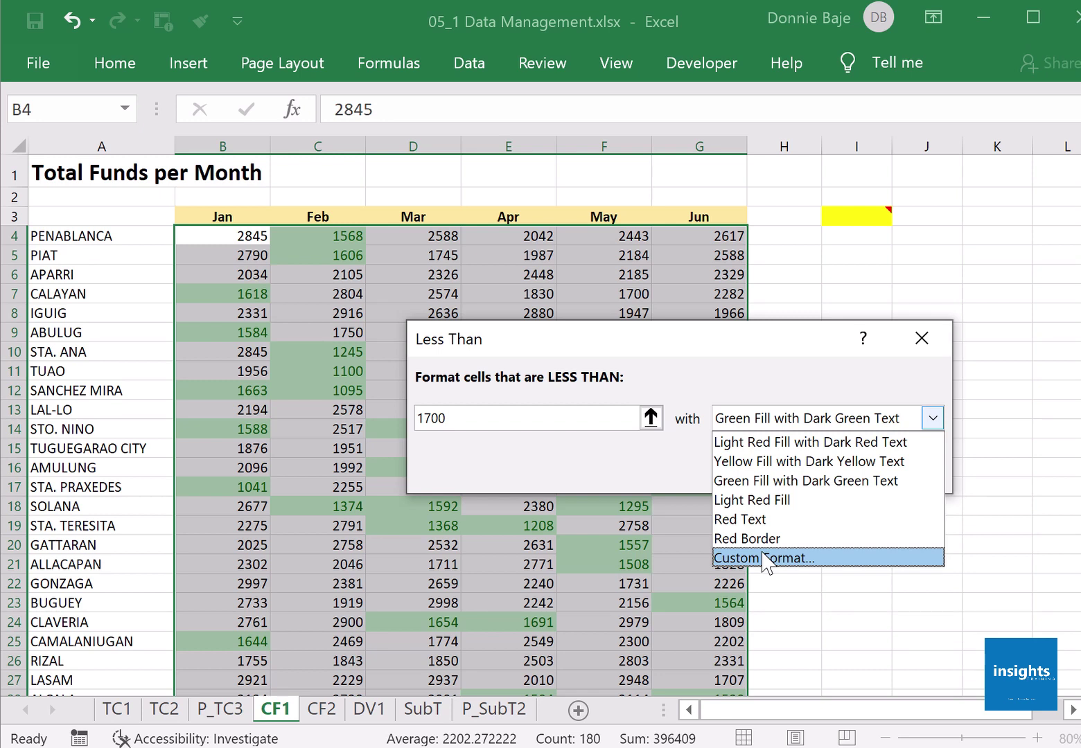
left_click(735, 443)
left_click(802, 466)
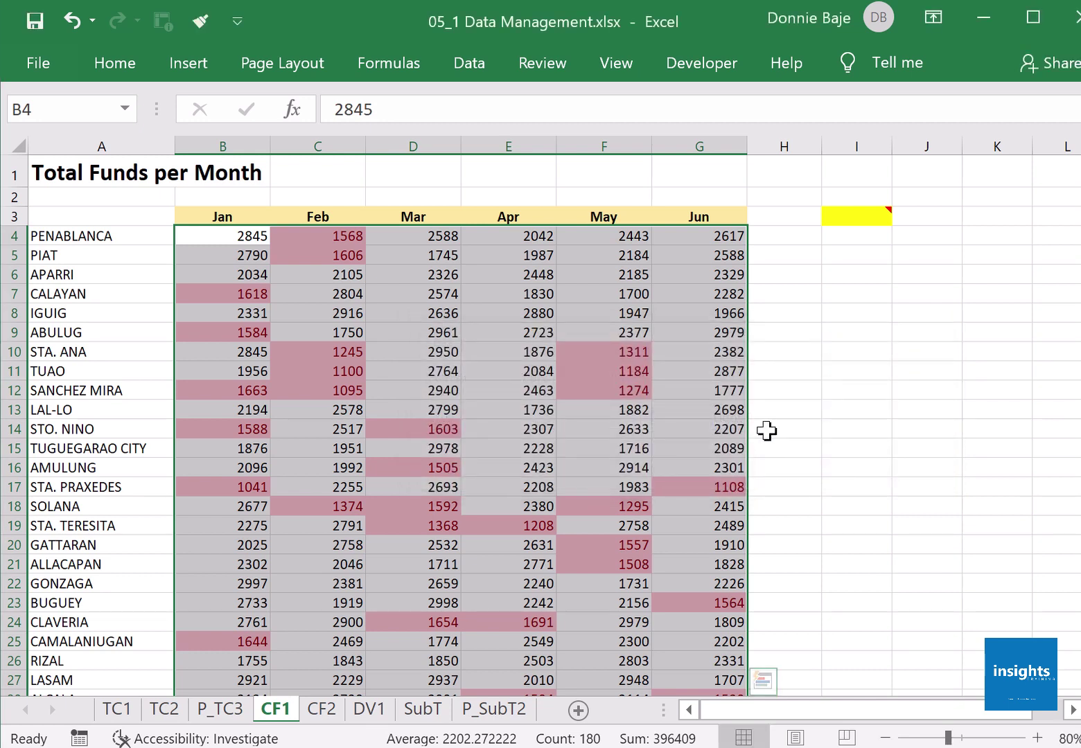
- Change IGUIG's March value in D8 to 1200
left_click(335, 291)
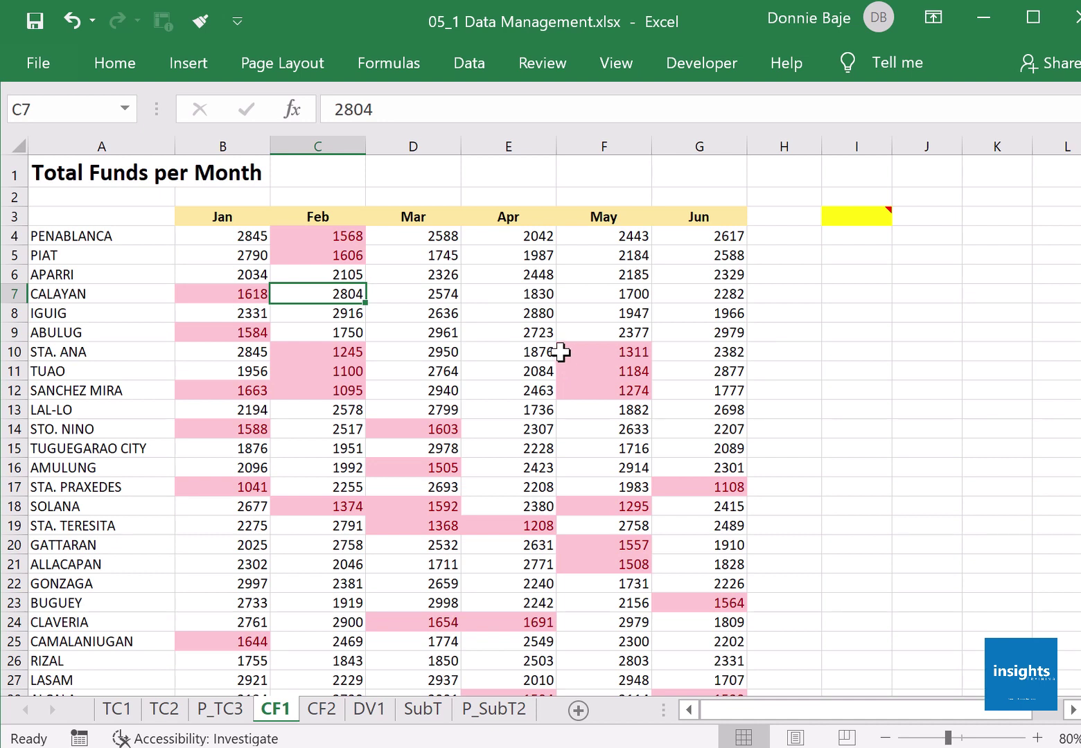
left_click(447, 316)
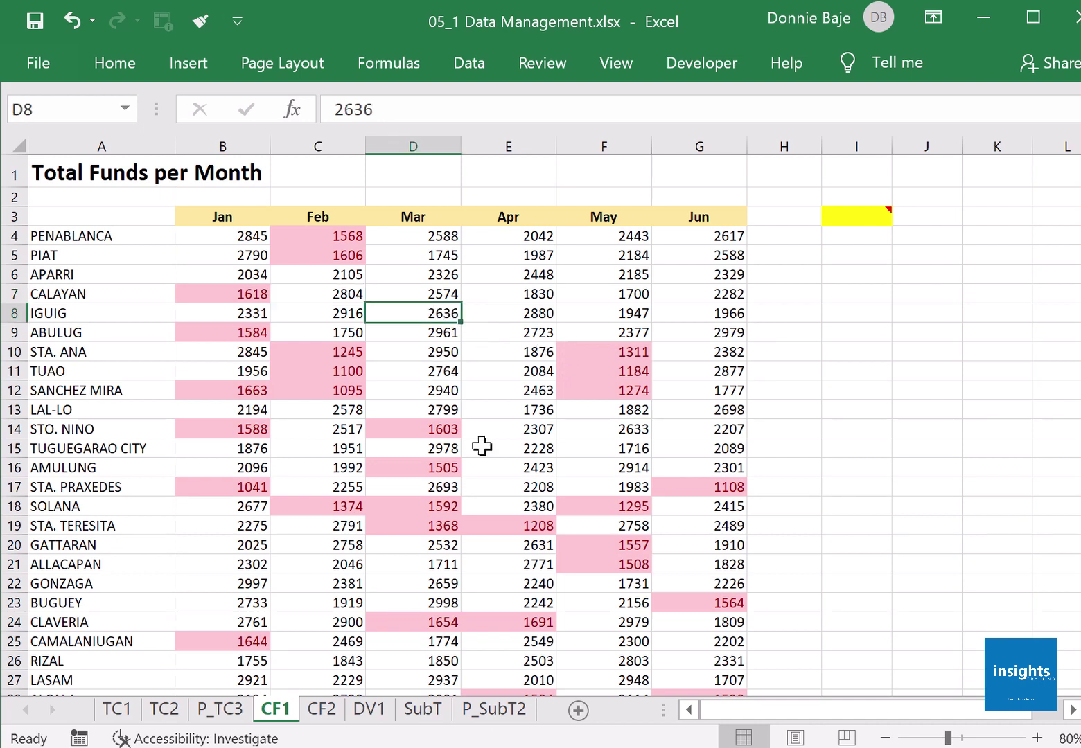
type("12")
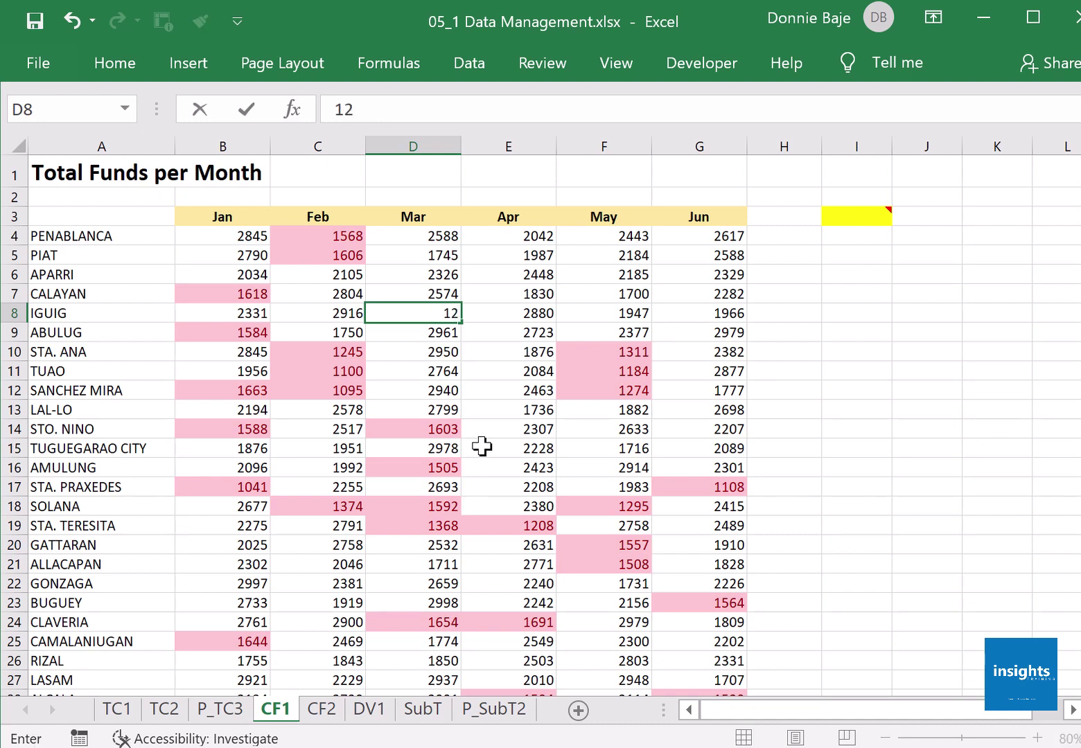
type("00")
key("Return")
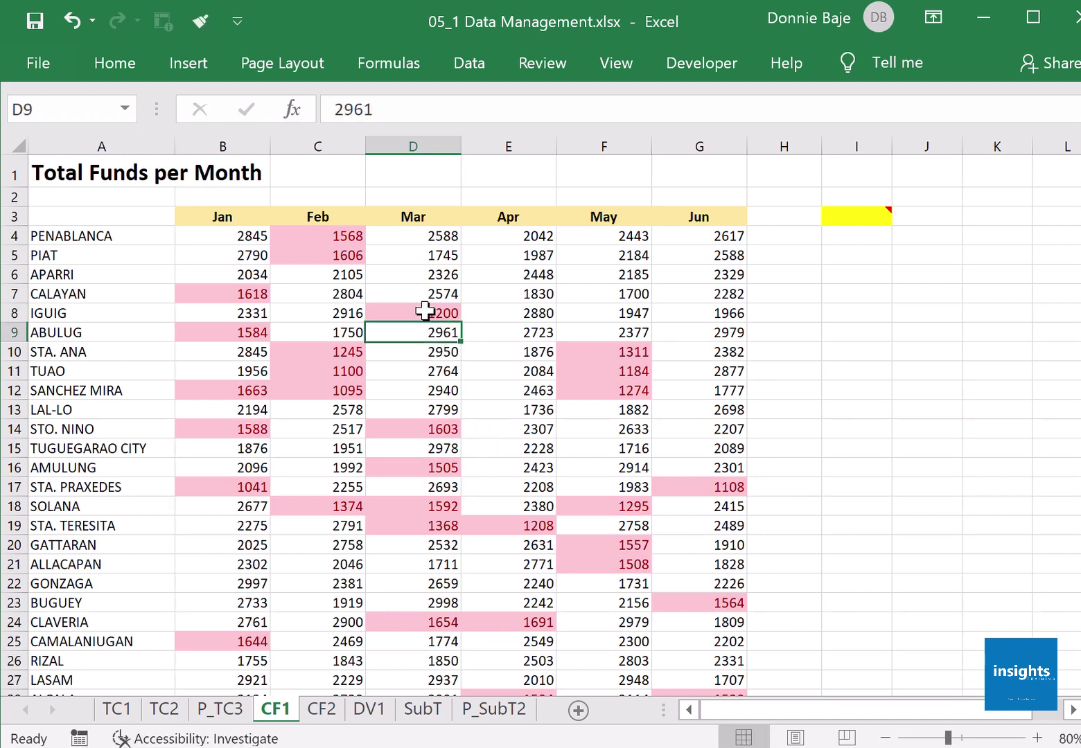
- Change STA. ANA's February value in C10 to 2300
left_click(364, 353)
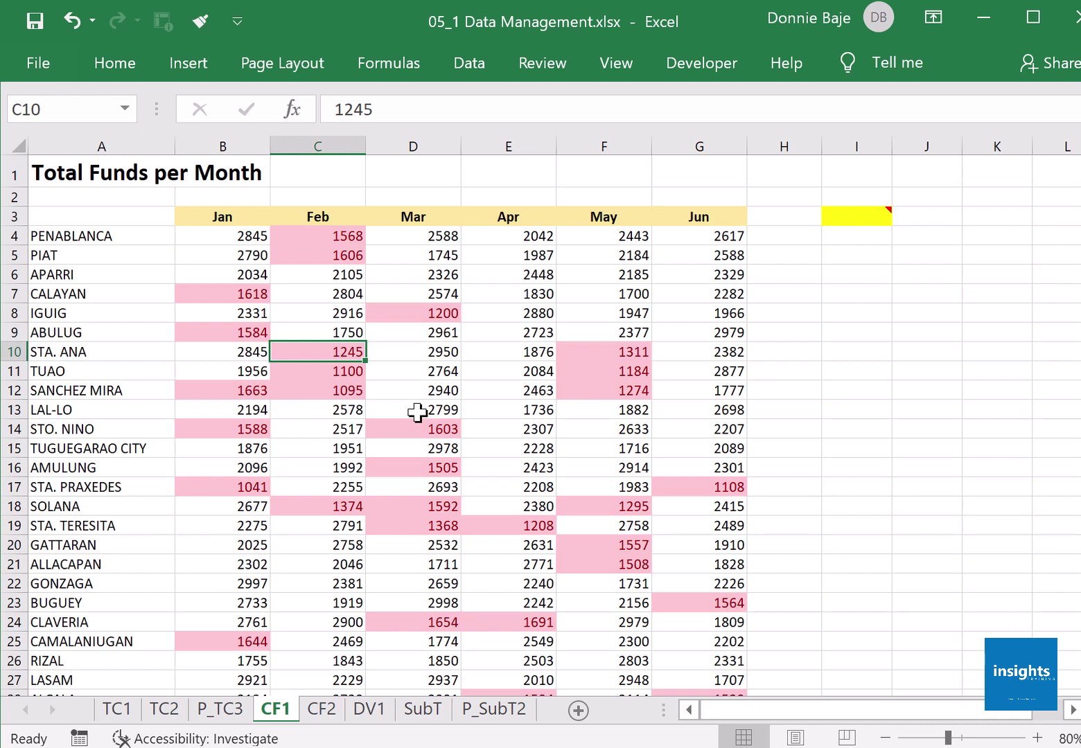
type("23")
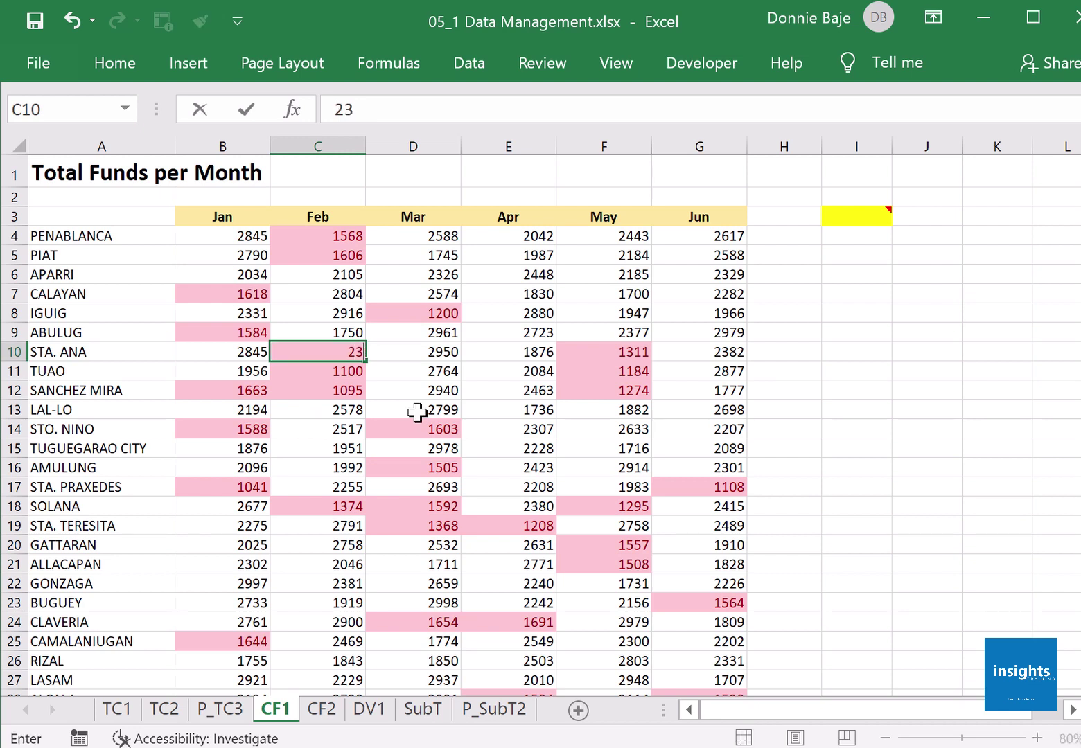
type("00")
key("Return")
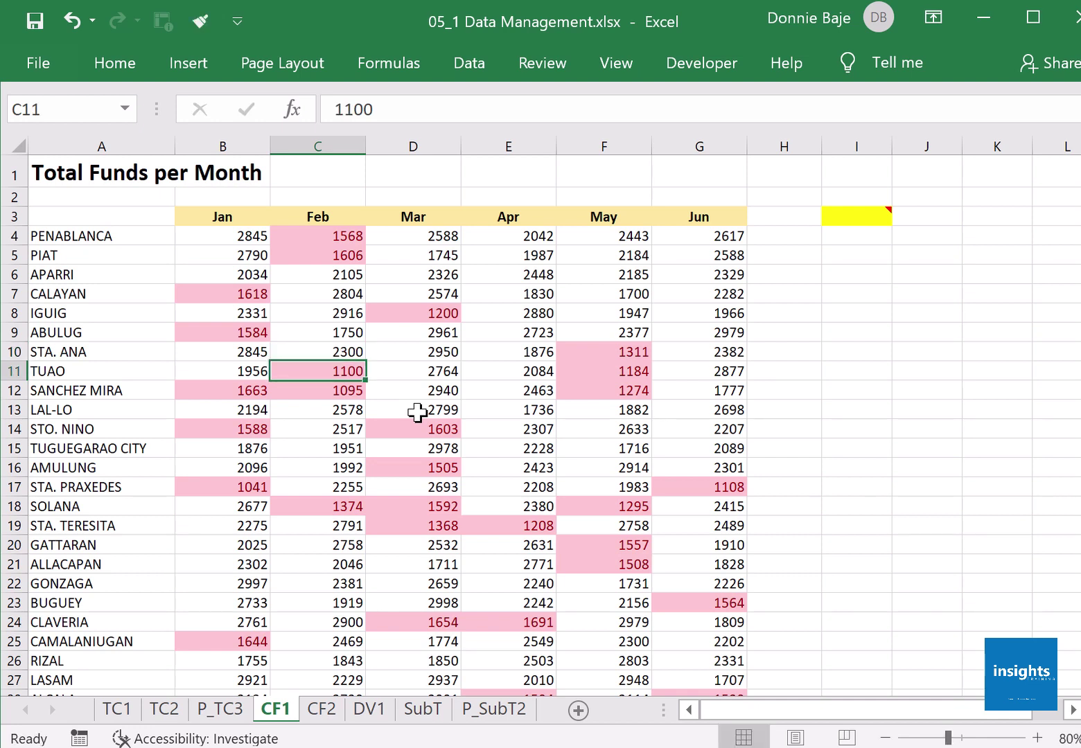
- Reselect B4:G33 and open a Greater Than rule under Highlight Cells Rules
left_click(224, 239)
left_click(262, 295)
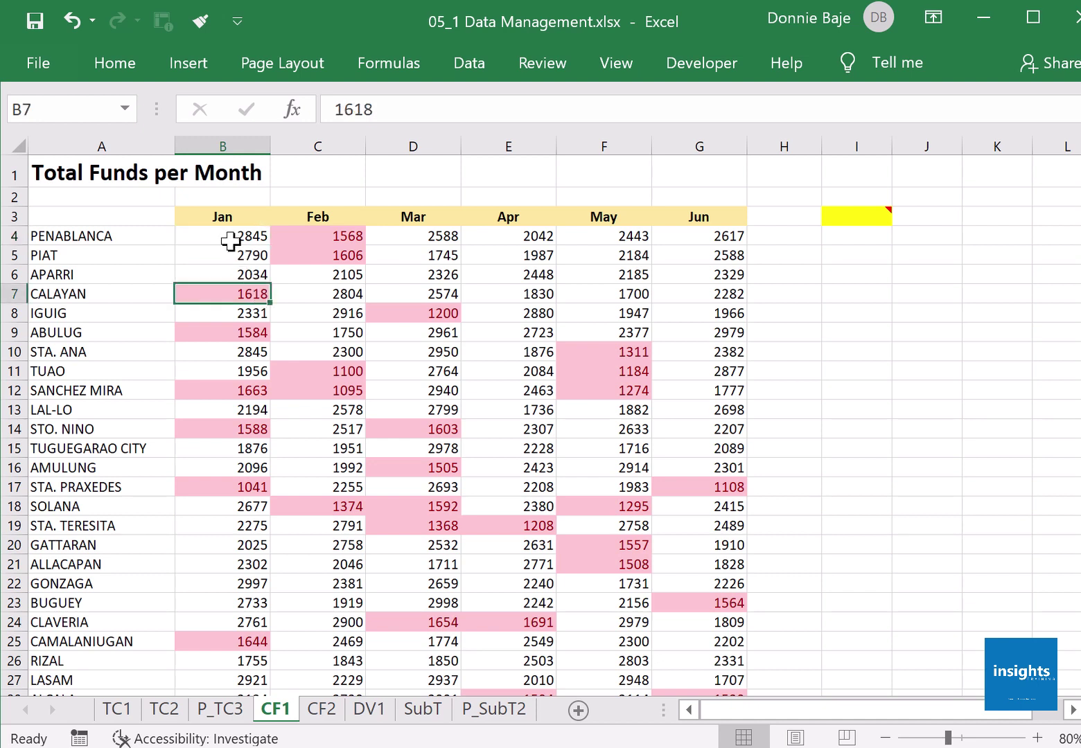
left_click_drag(224, 238, 239, 258)
left_click_drag(382, 270, 694, 668)
scroll(553, 451, "up", 2)
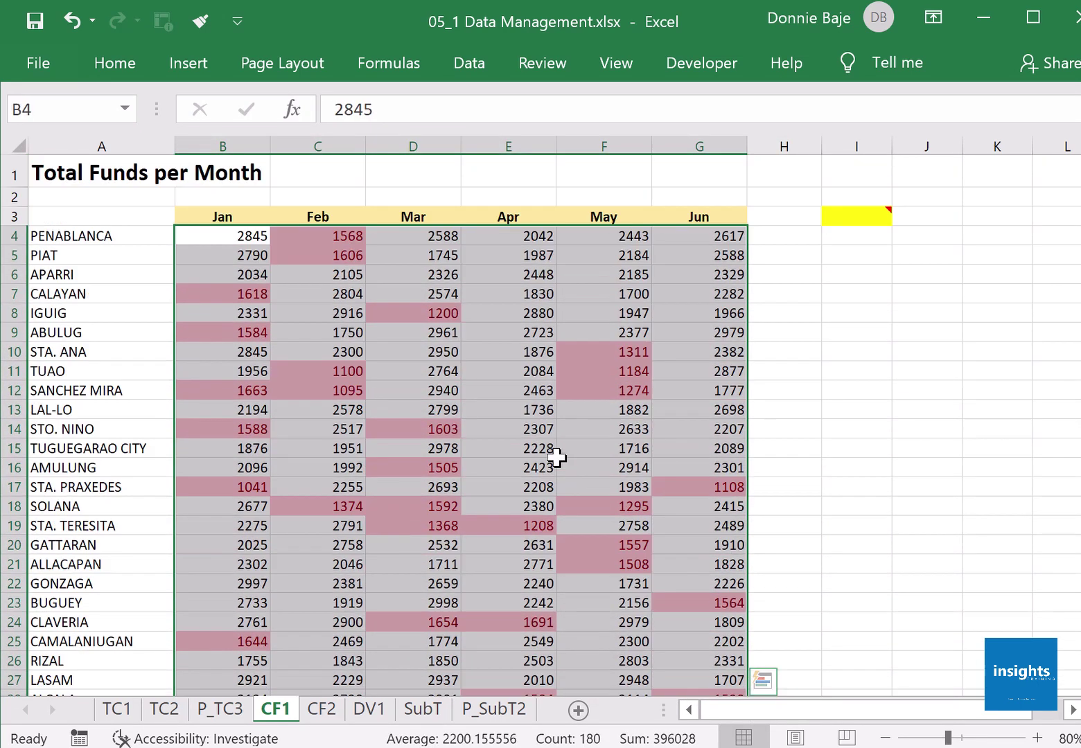
left_click(117, 66)
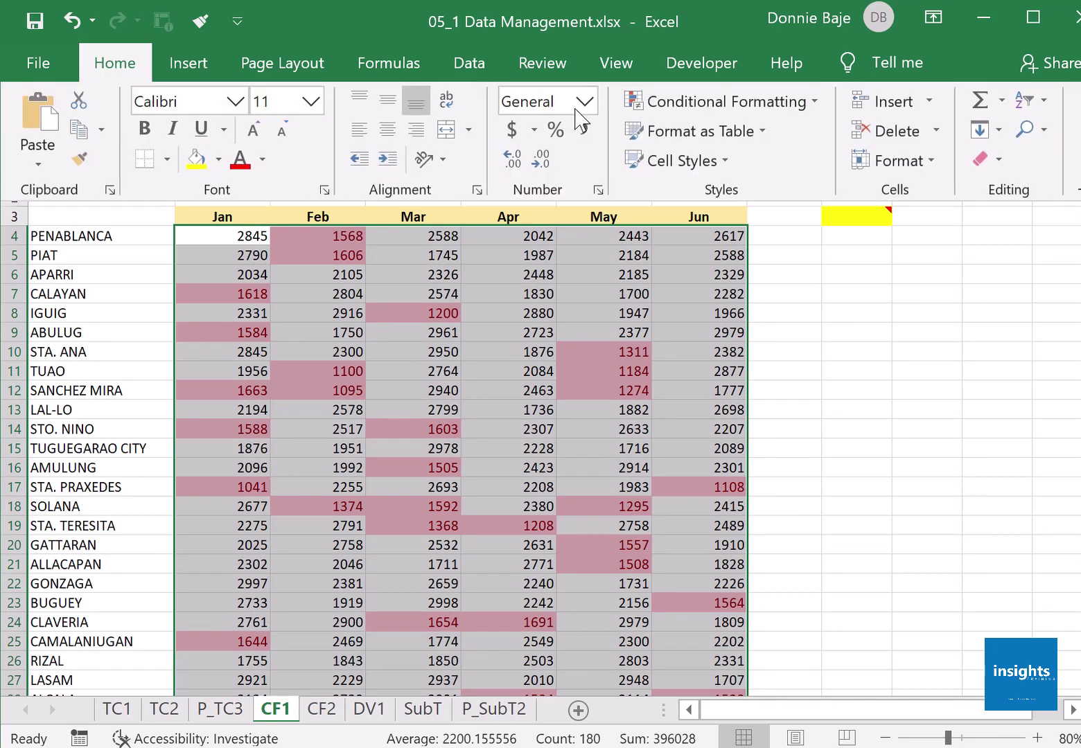
left_click(695, 104)
mouse_move(712, 152)
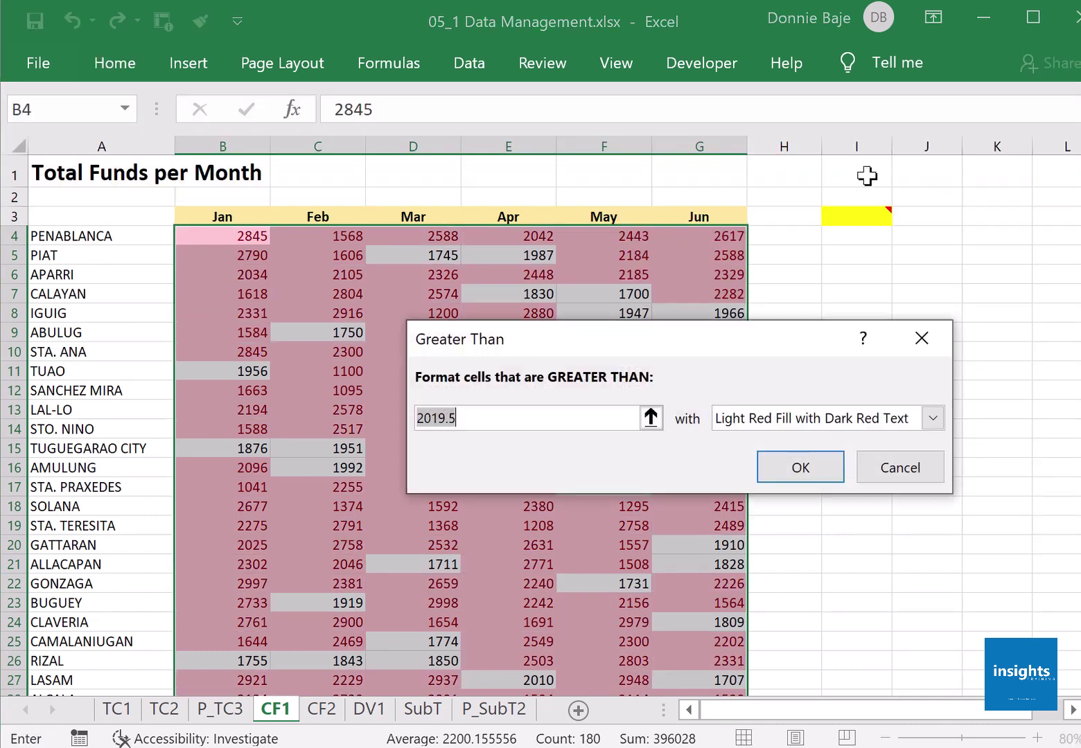
- Highlight values above 2800 with Green Fill with Dark Green Text, then deselect to cell B4
type("2800")
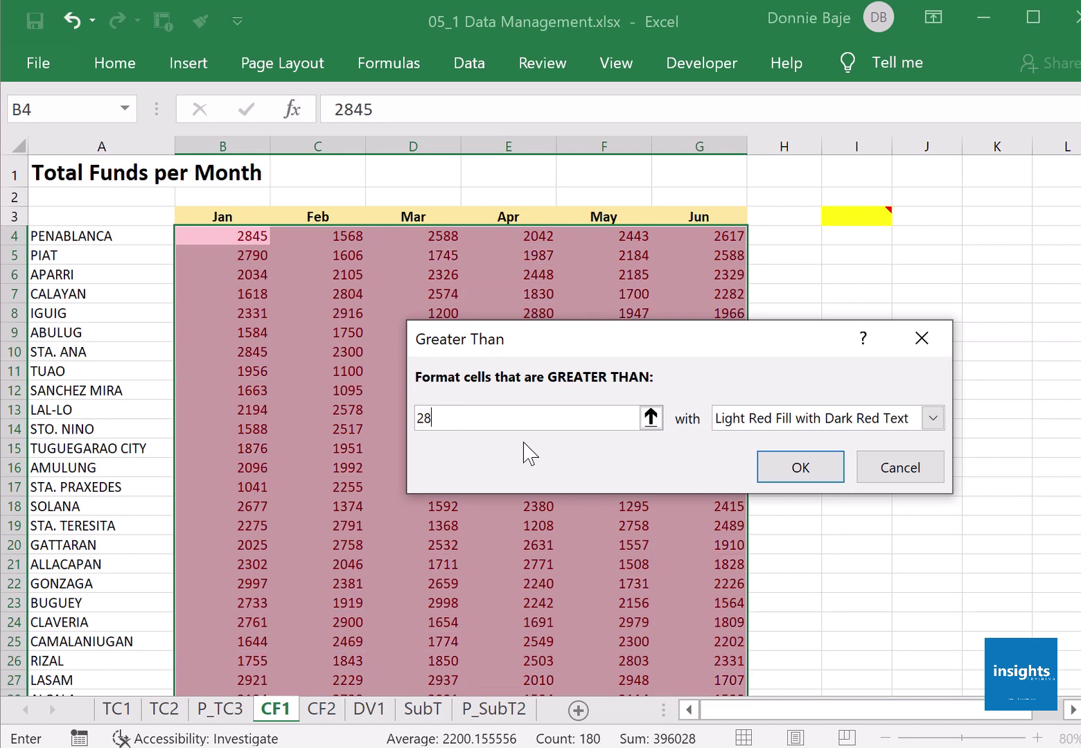
left_click(757, 424)
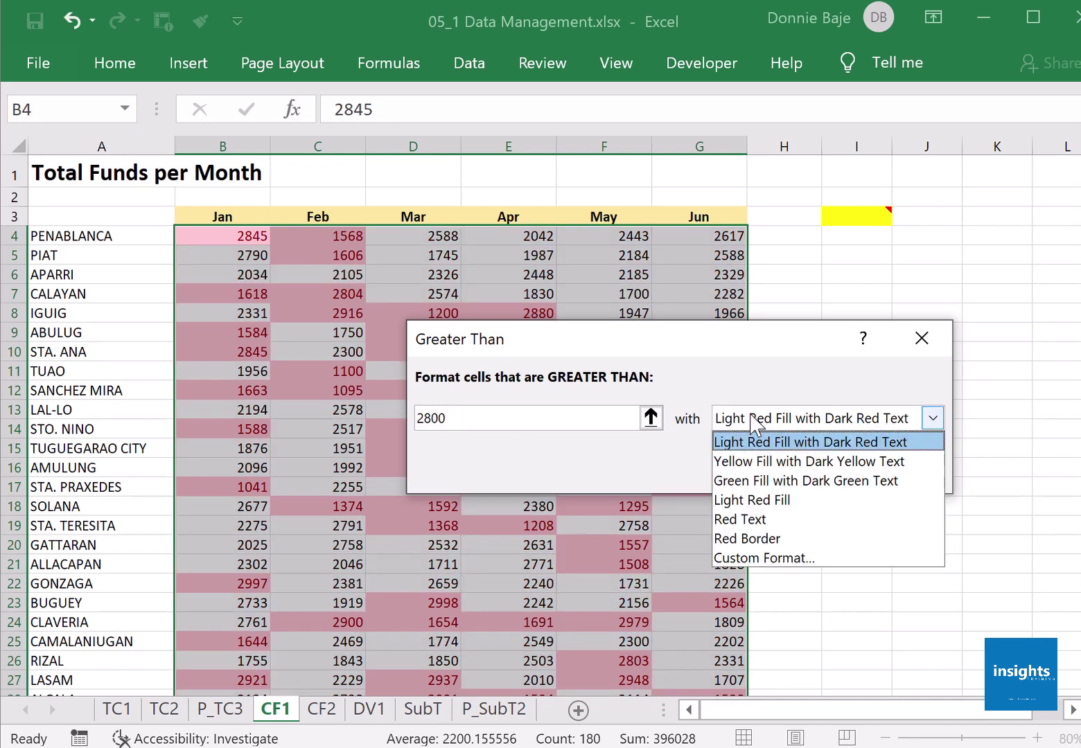
left_click(767, 485)
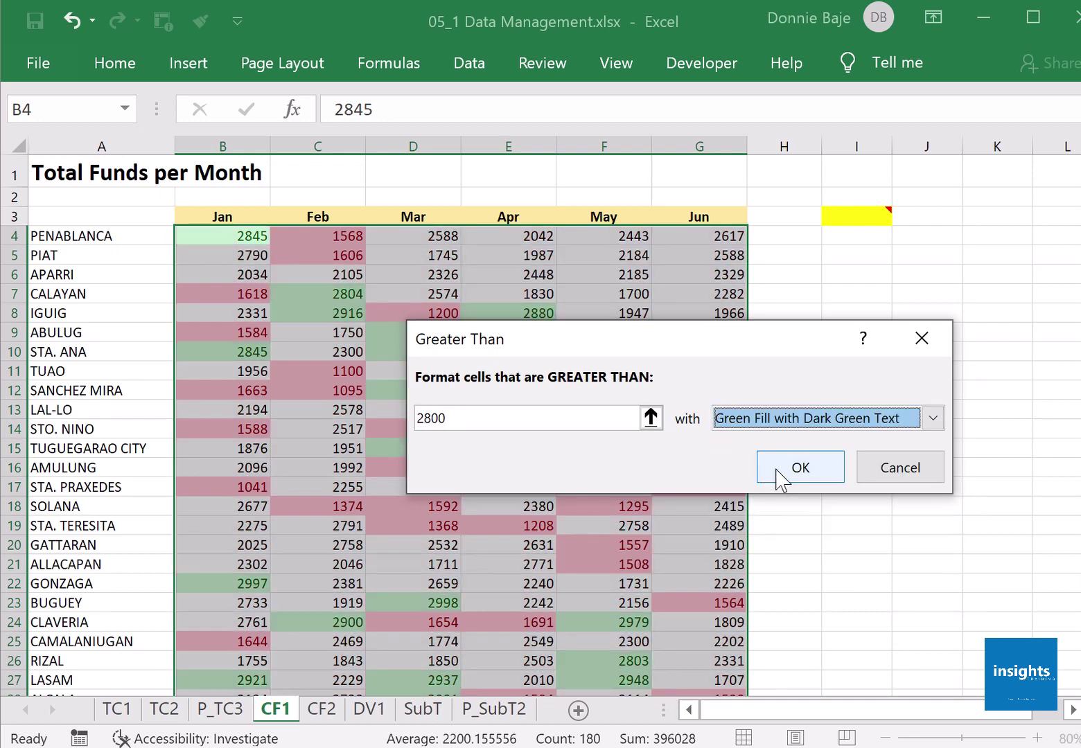
left_click(779, 473)
left_click(509, 311)
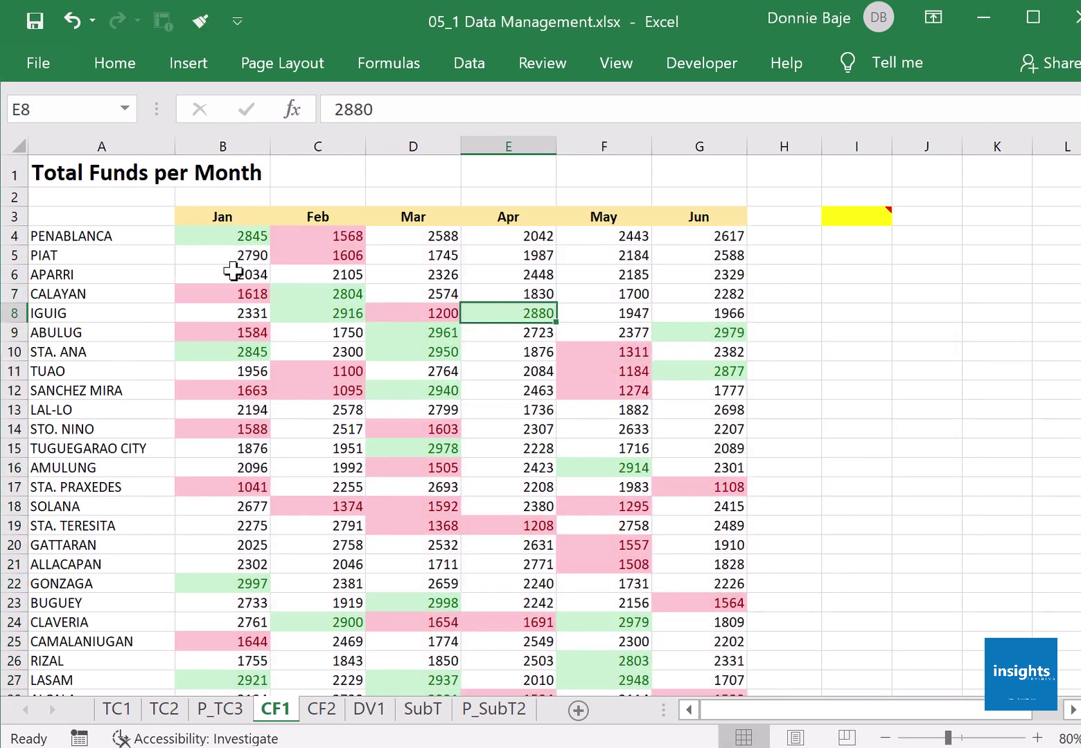
left_click(208, 242)
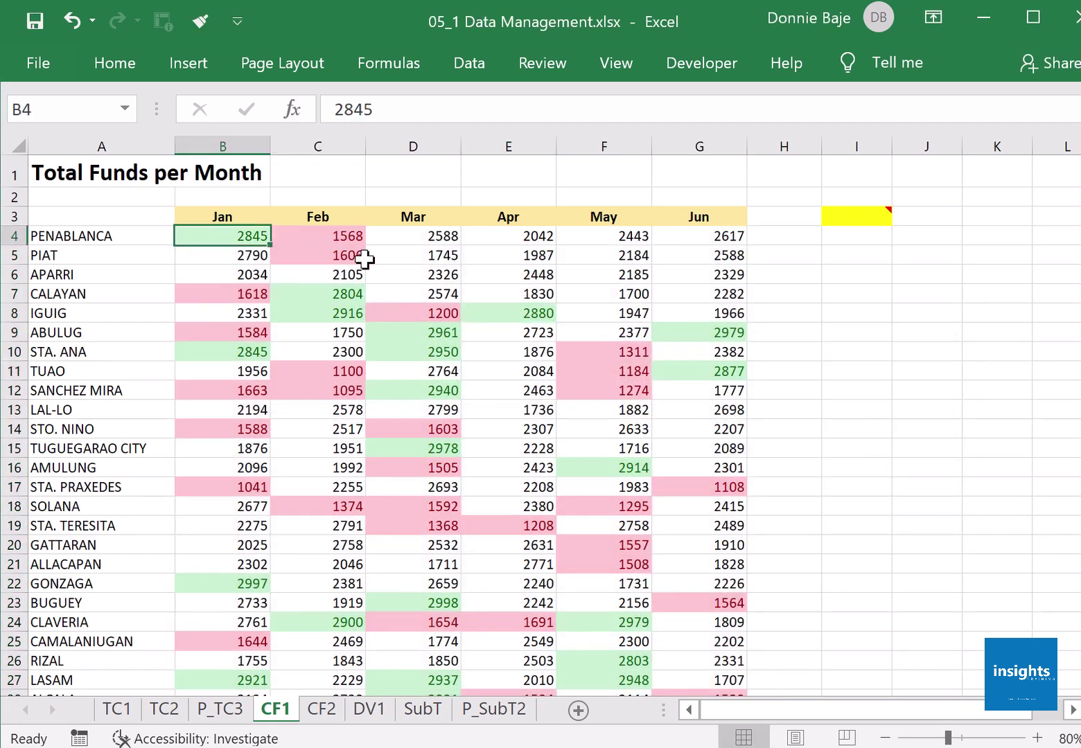